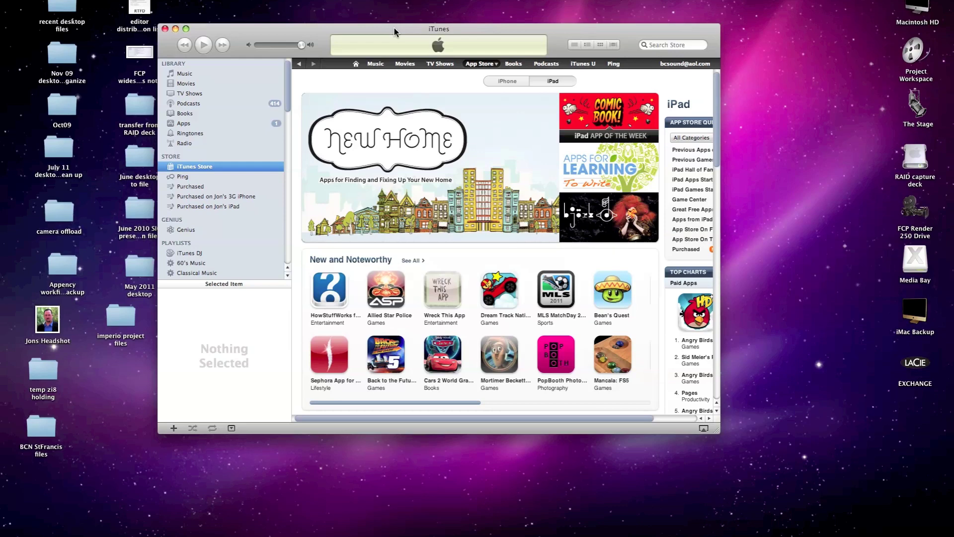
Decline the offer to import the inserted Audio CD into the library
drag(394, 31, 403, 25)
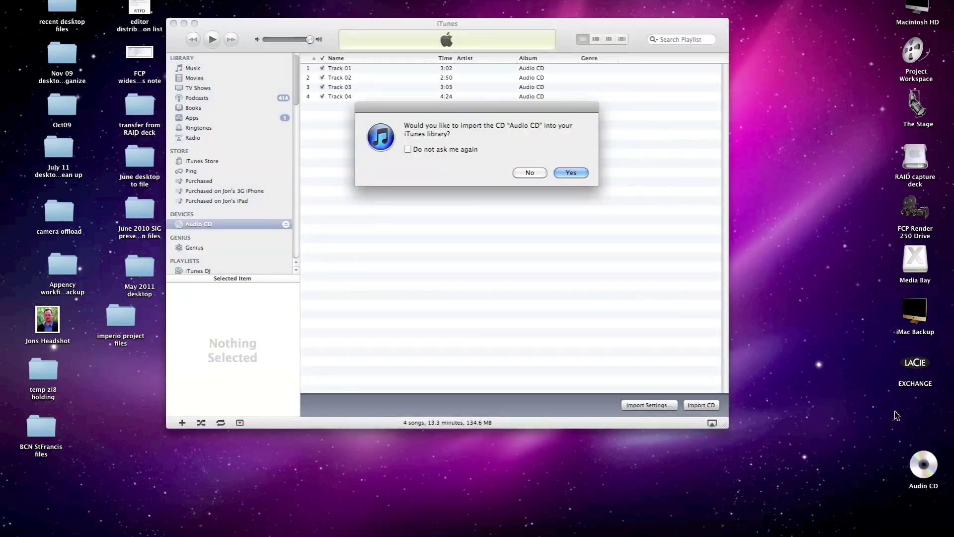
click(912, 448)
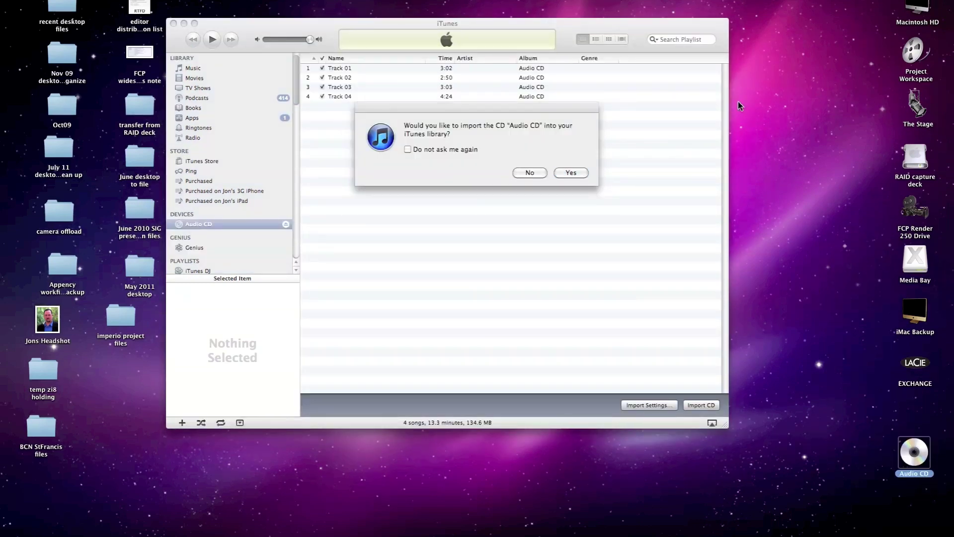
click(536, 28)
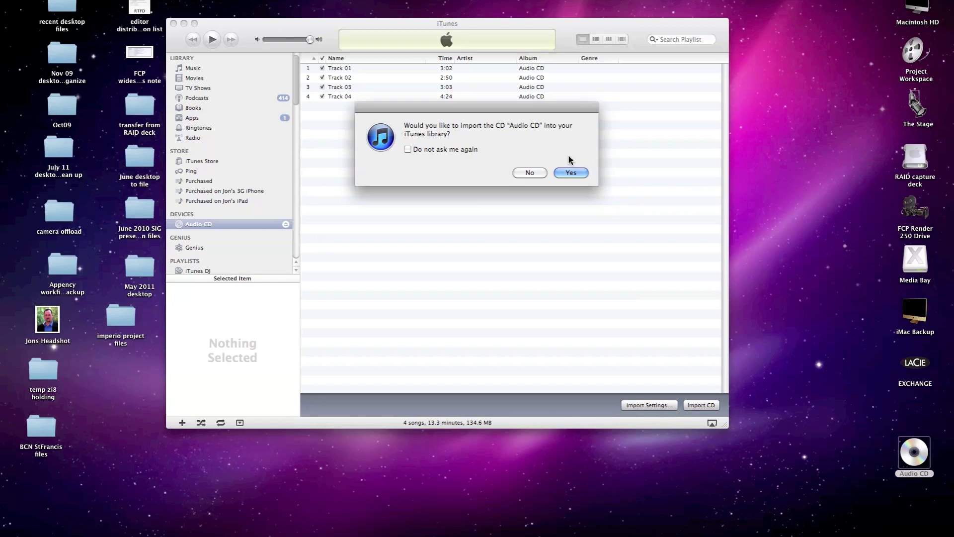
click(542, 172)
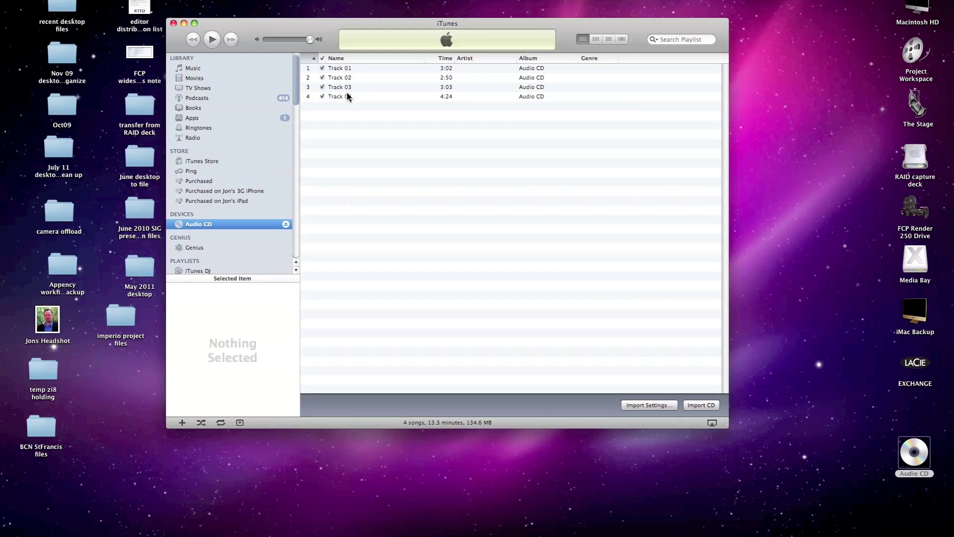
Rename the Audio CD in the device list as "Test CD"
click(206, 225)
text(Test)
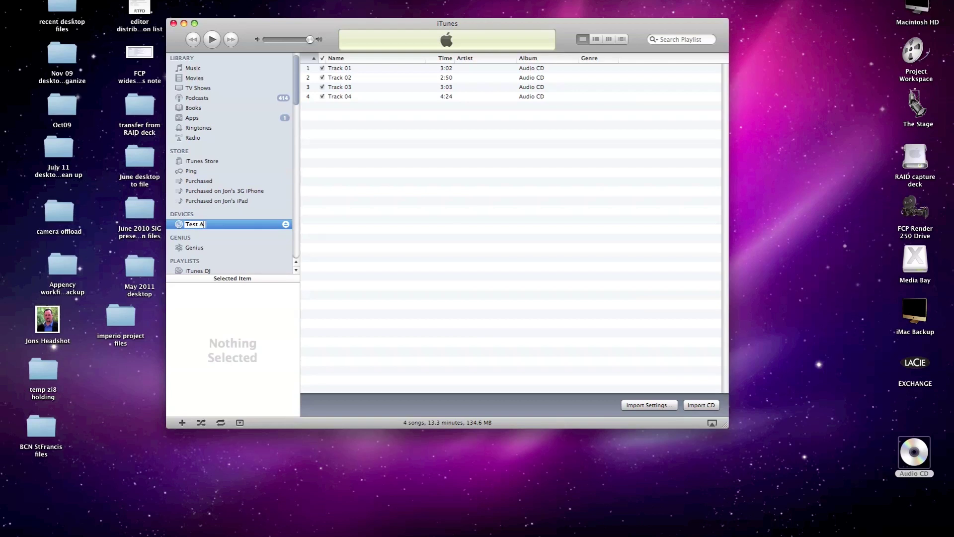
text( CD)
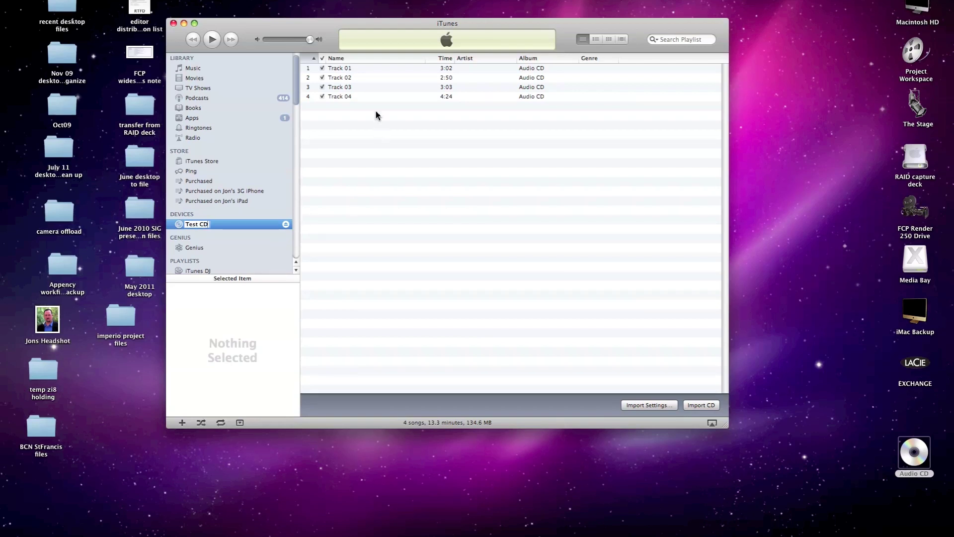
Rename the CD's first track as "test track 01"
click(346, 70)
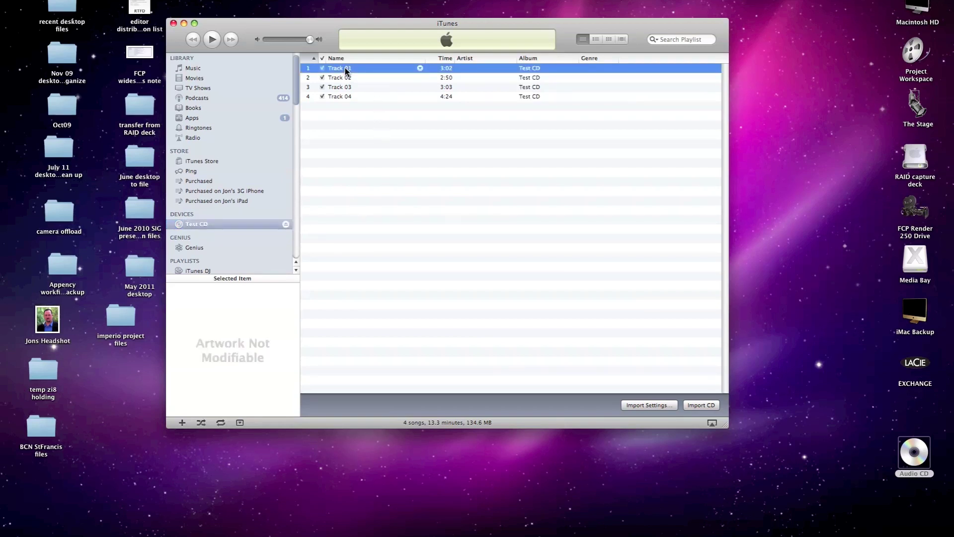
click(346, 69)
text(test track 01)
click(361, 130)
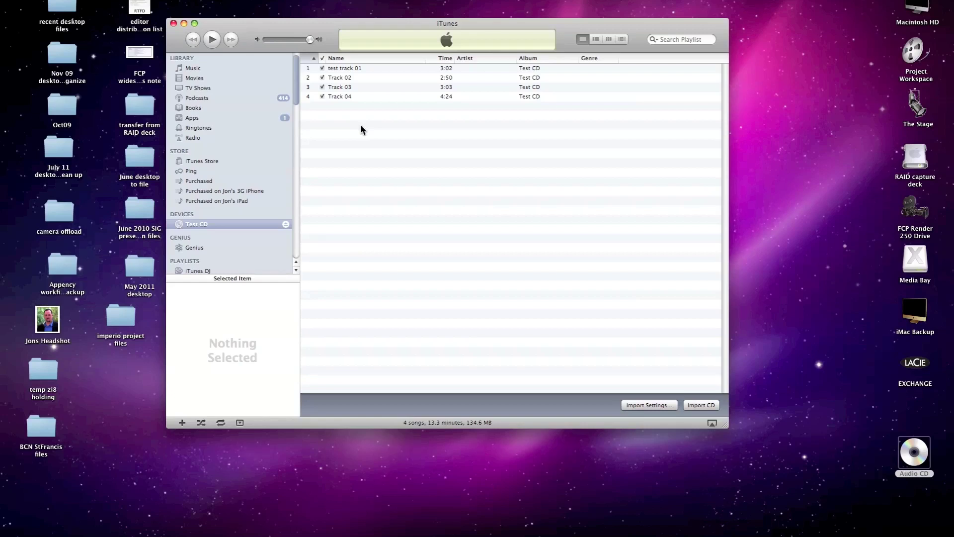
Exclude Track 02, Track 03 and Track 04 from the CD import, leaving only the first track checked
click(322, 77)
click(322, 87)
click(322, 97)
Configure the import settings to use the MP3 Encoder at Higher Quality (192 kbps)
click(641, 406)
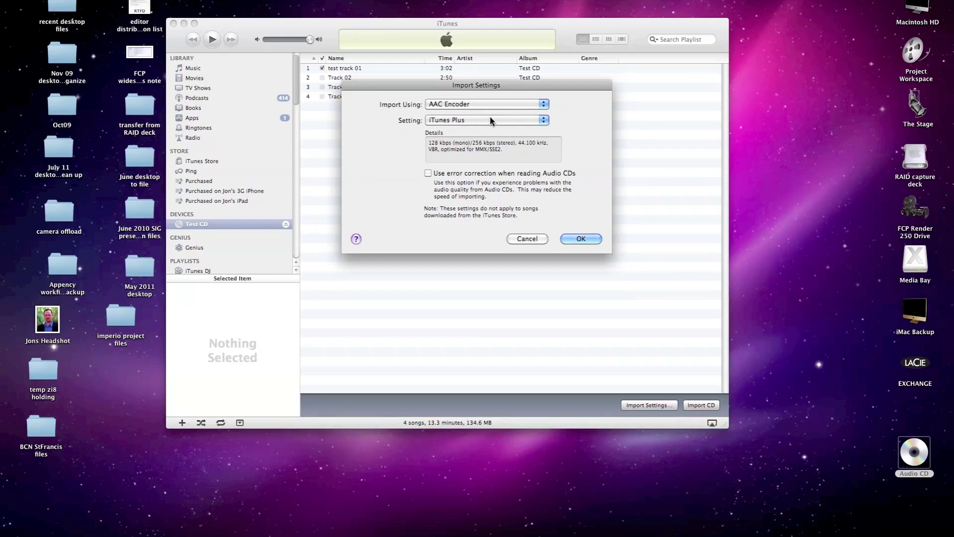
click(528, 106)
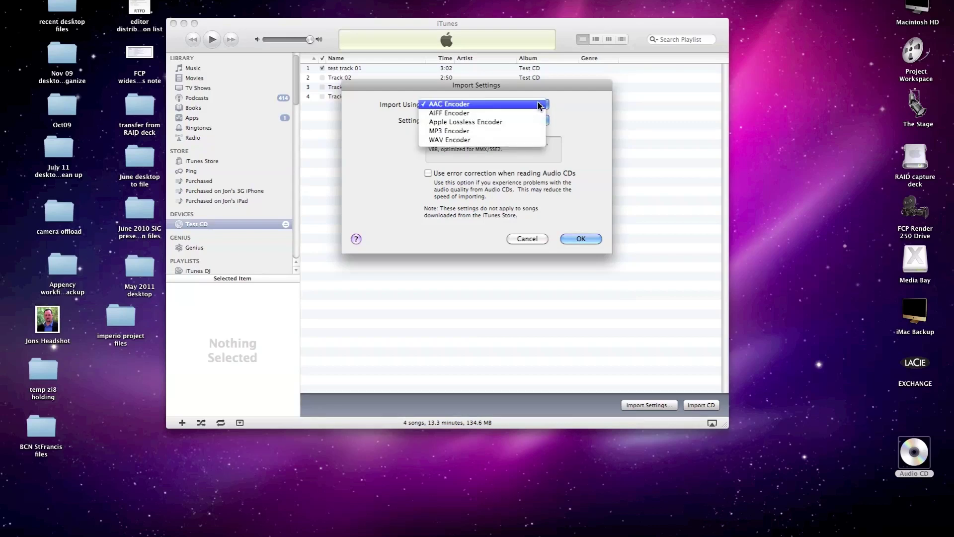
click(514, 131)
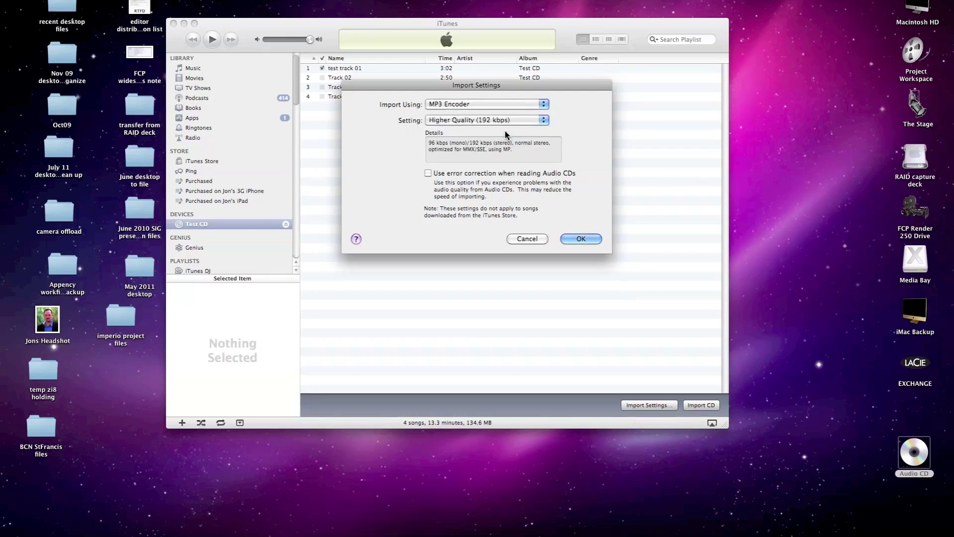
click(538, 121)
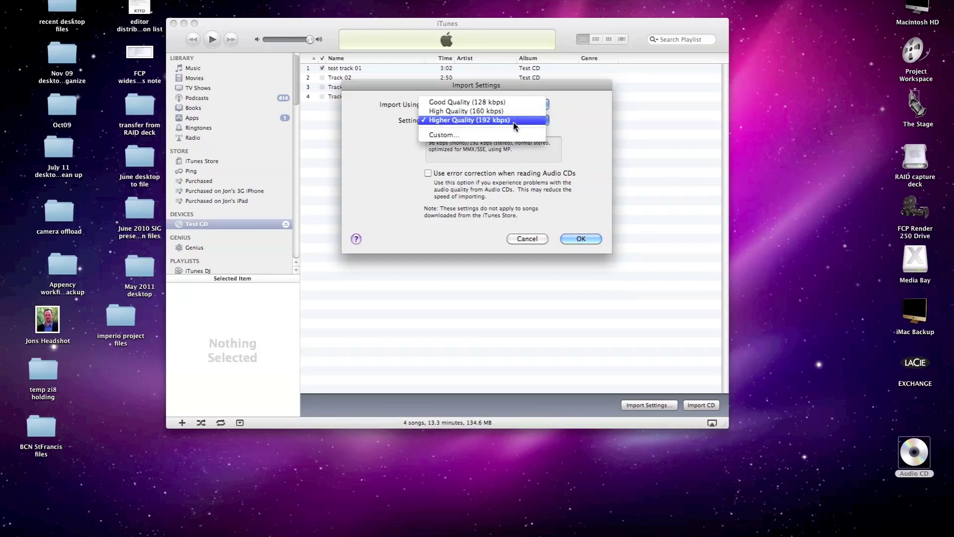
click(514, 124)
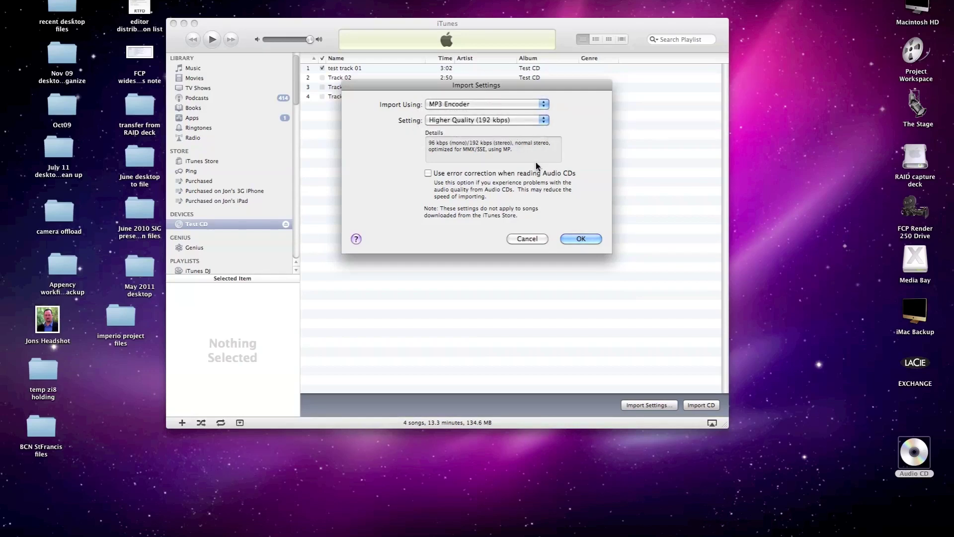
click(573, 239)
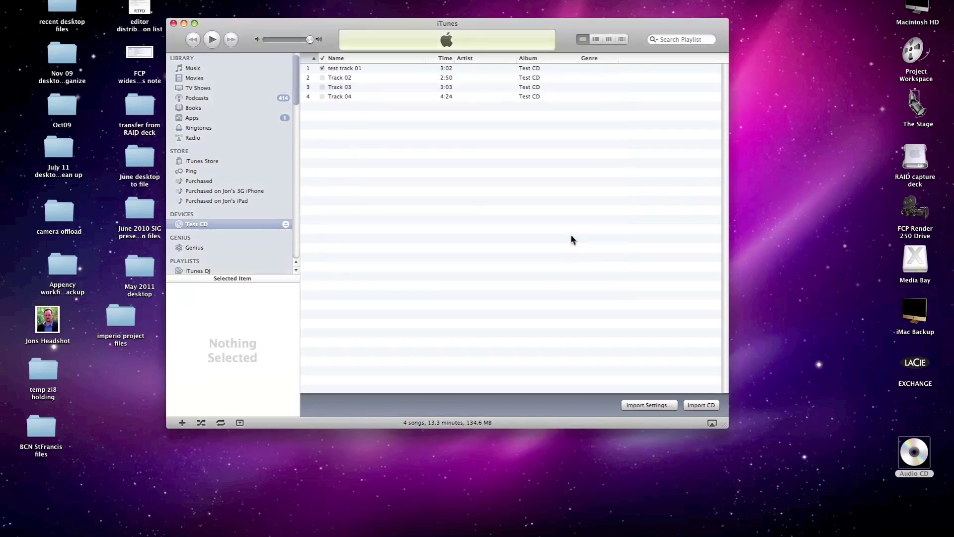
Import the checked track from the Test CD into the library and eject the disc
click(701, 406)
click(286, 225)
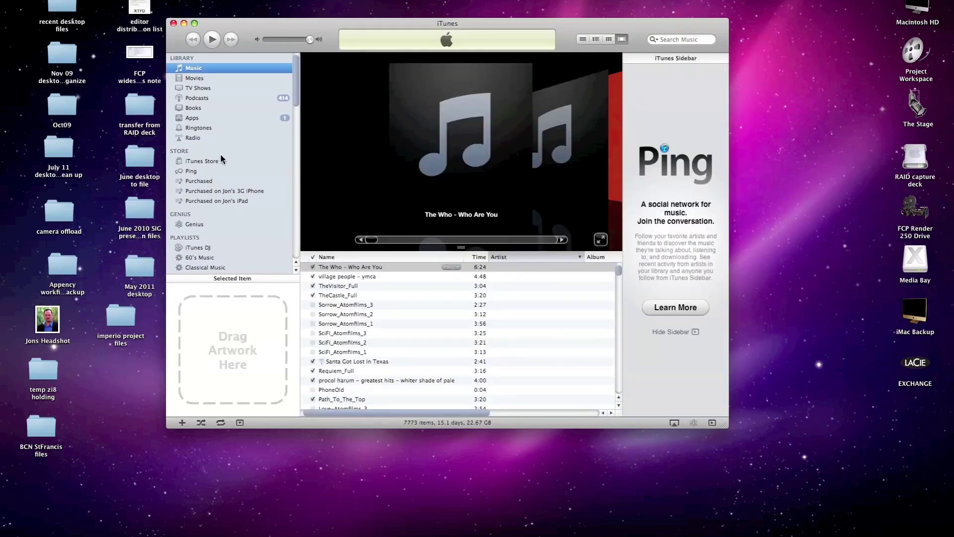
Search the music library for "test track 01" and copy that song onto an empty area of the desktop
click(684, 40)
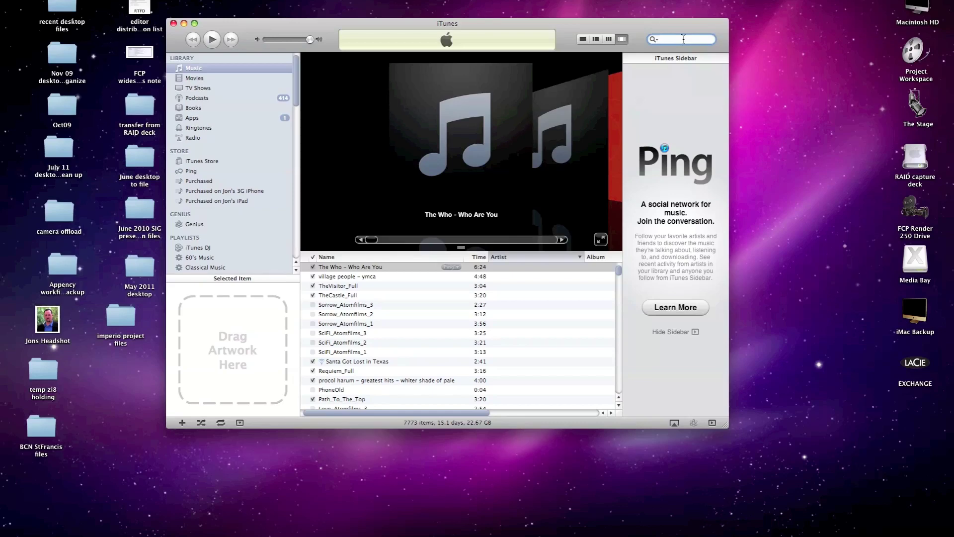
text(test)
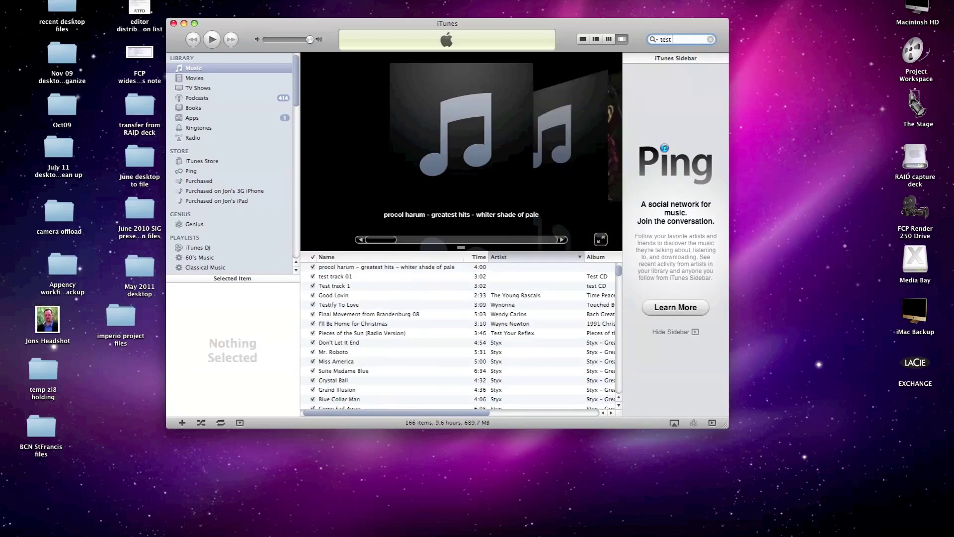
text( track01)
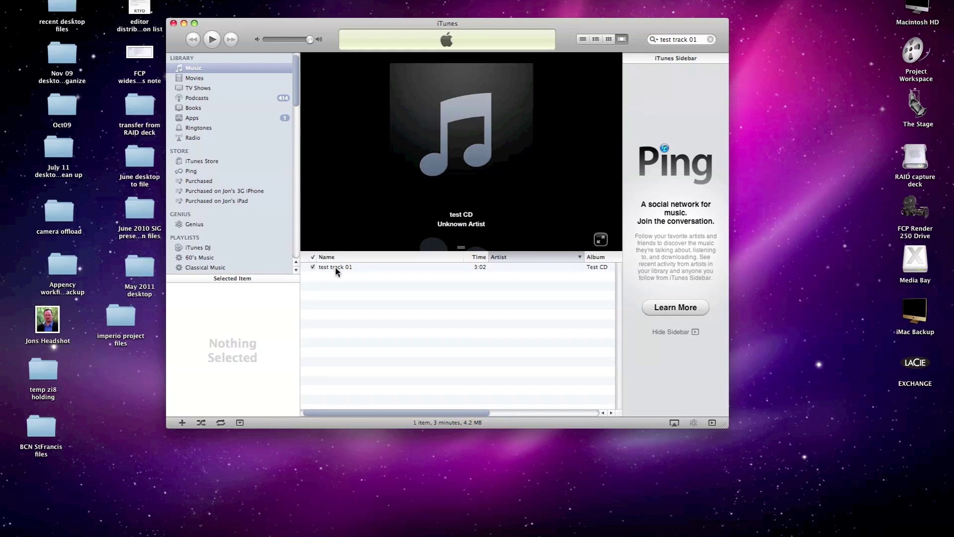
click(336, 268)
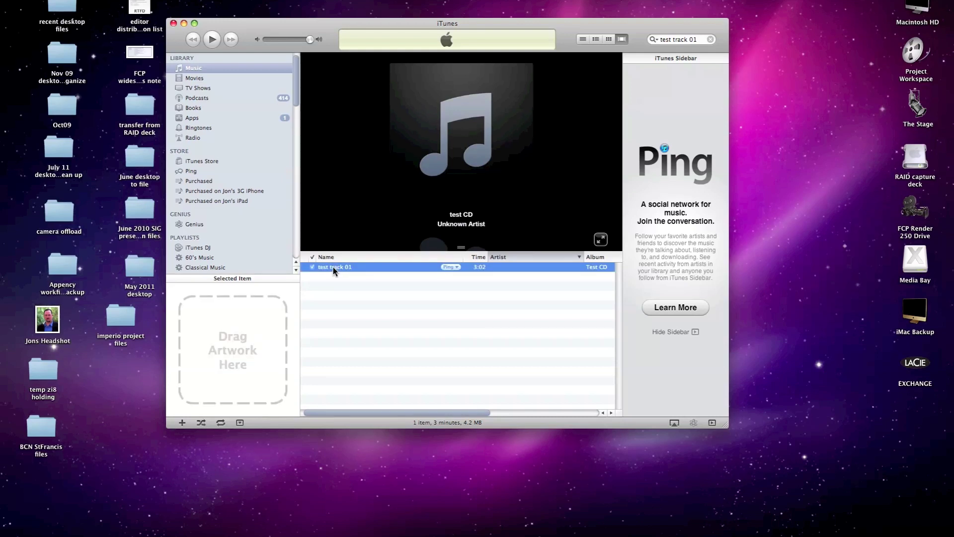
drag(333, 270, 782, 348)
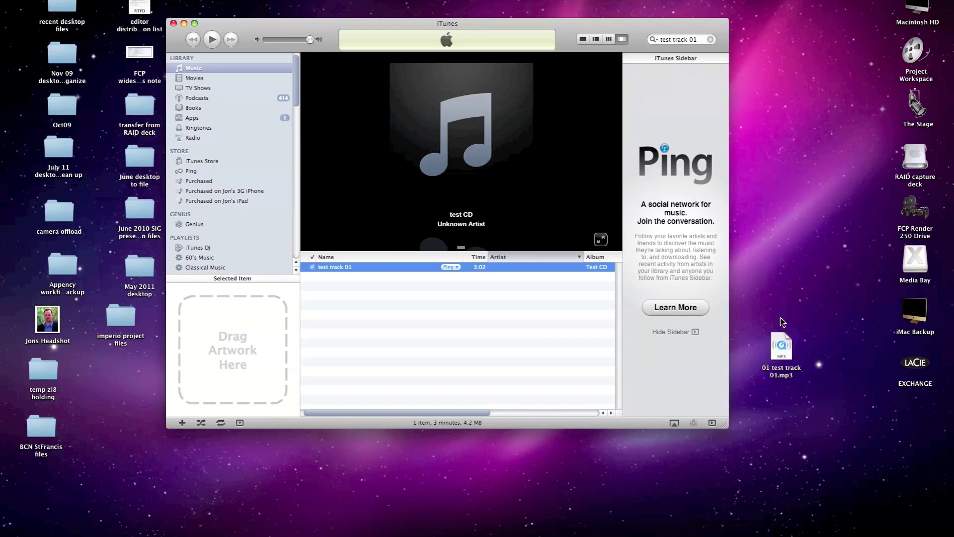
drag(781, 348, 824, 372)
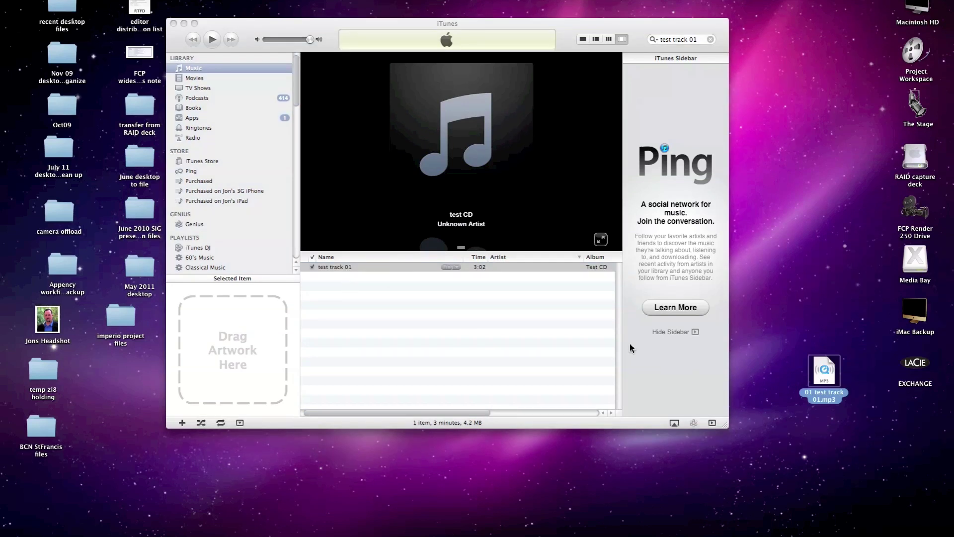
click(821, 326)
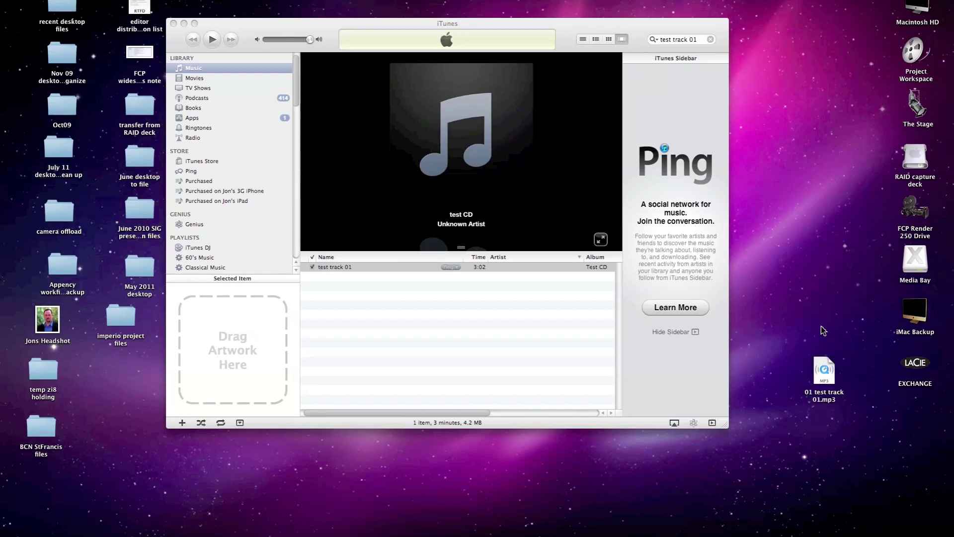
Examine the kind and size of 01 test track 01.mp3 in its file information, then close the information window
click(821, 362)
key(super+i)
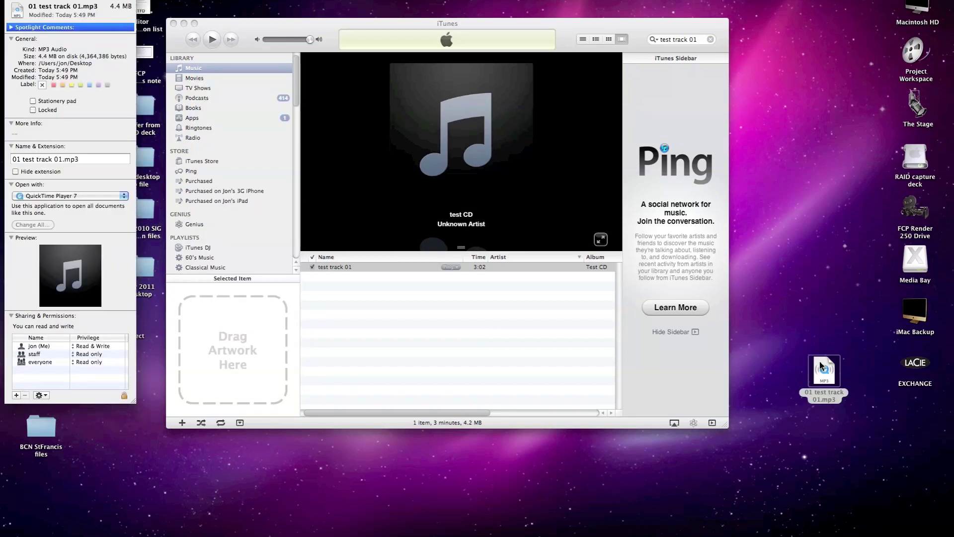
drag(66, 2, 154, 2)
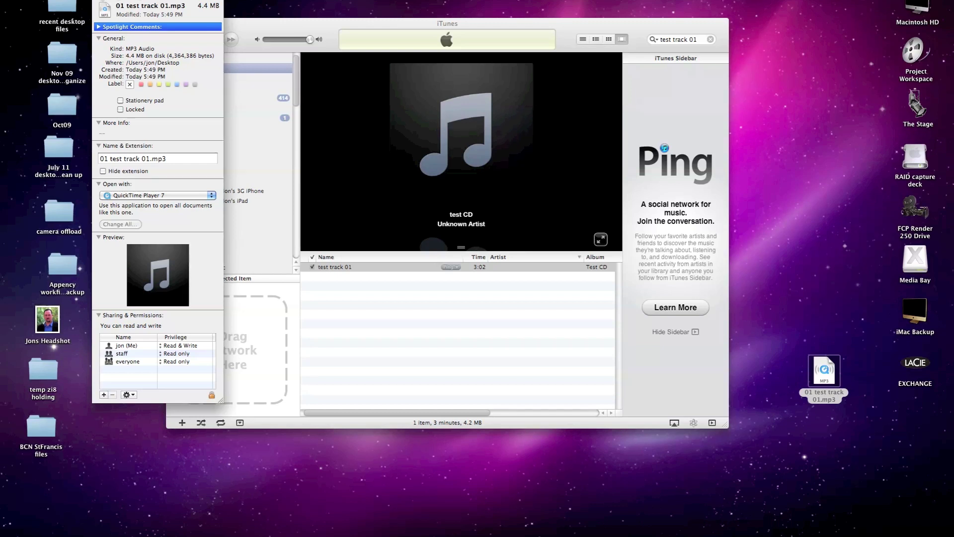
key(super+w)
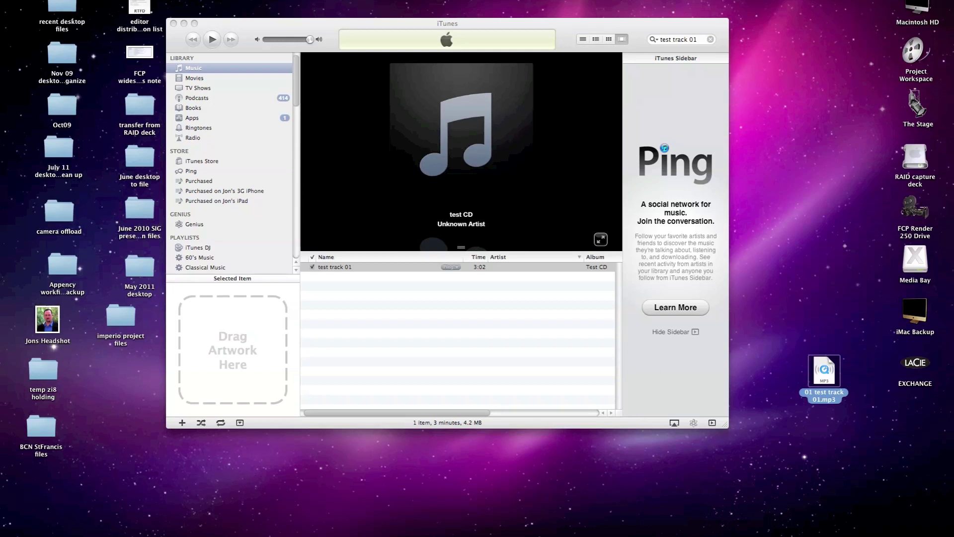
Switch to Mail and create a new message to "dsfasldfdslkfs;dfljk" with the subject "kas;dlkfjads;lfkjds;lfjads;flajfljs;dlfja;dsfsd"
click(160, 526)
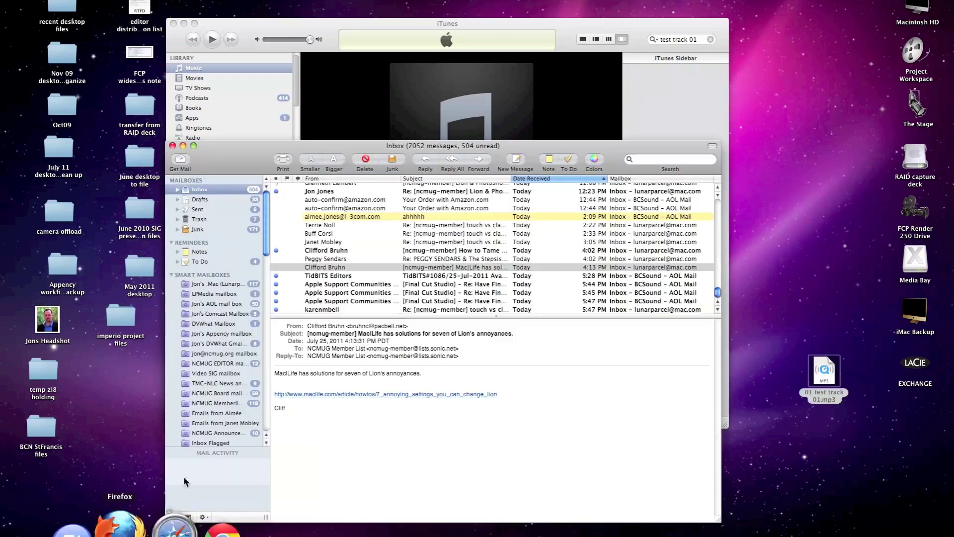
click(517, 160)
drag(566, 3, 437, 0)
text(d)
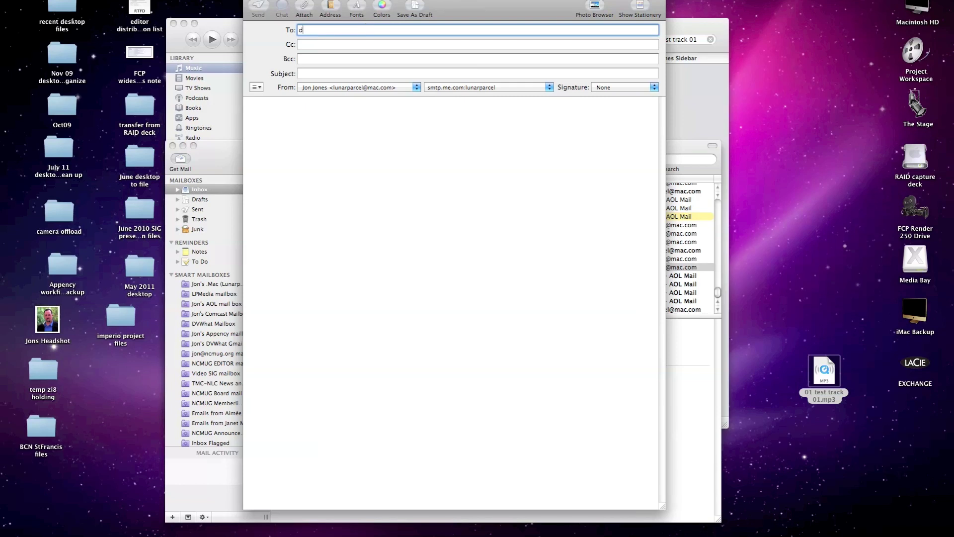
text(sfasldfdslkfs;dfljk)
key(Tab)
key(Tab)
key(Tab)
text(kas;dlkfjads;lfkjds;lfjads;flajfljs;dlfja;dsfsd)
key(Tab)
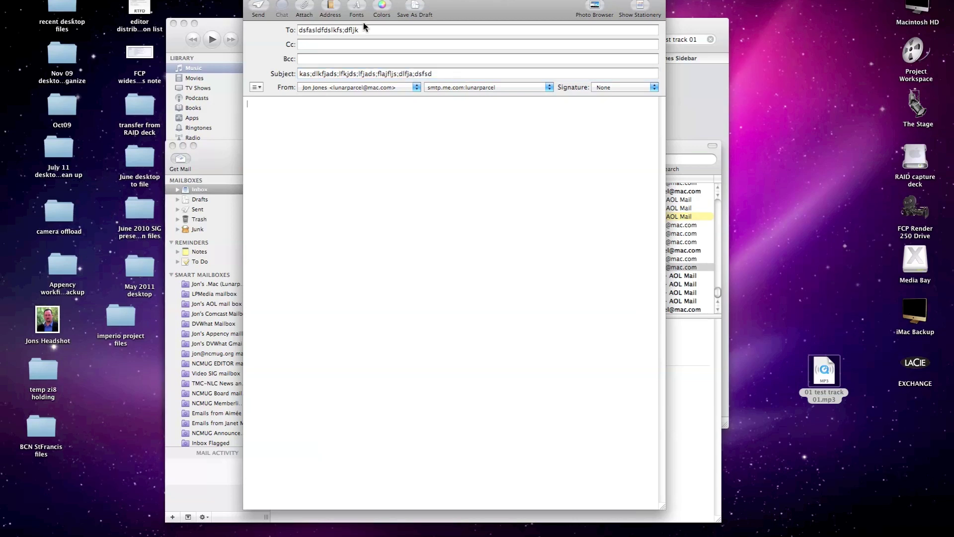
Enter a line of random placeholder letters as the message body and attach 01 test track 01.mp3 from the desktop below it
text(kad;lkfj;aldsfjdl;skfjds;lfkjdsl;fkjdsa;fkjdsfkaj;kj;ldskfjdlsfksdl;kfjds;lkfjs;)
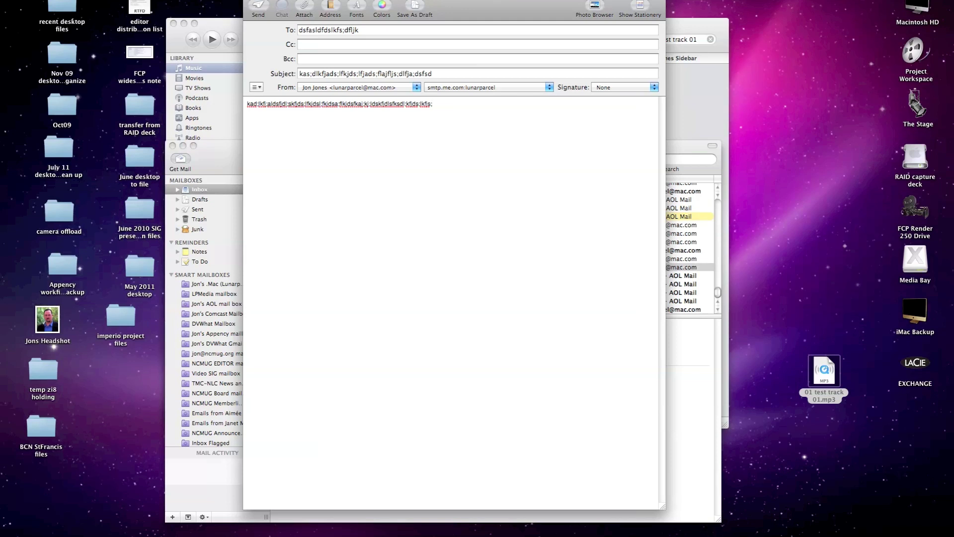
key(Return)
drag(819, 367, 300, 149)
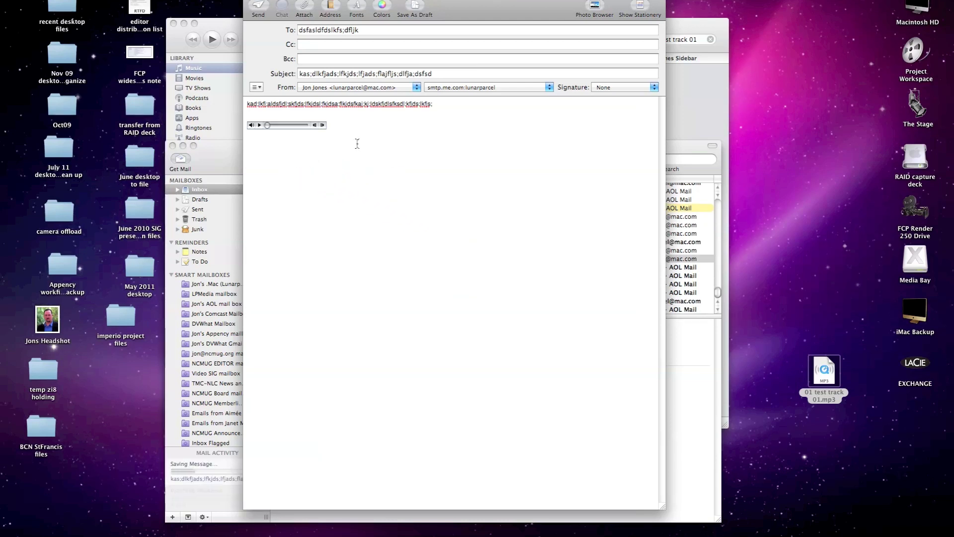